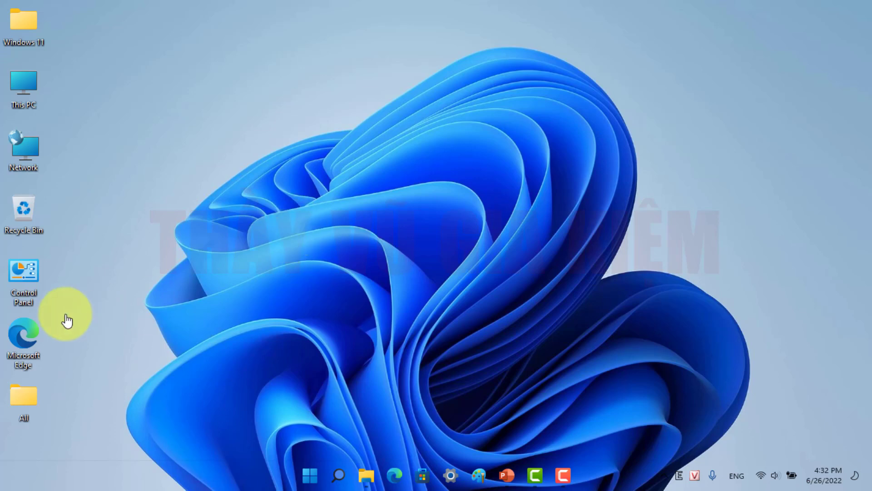
- Open Microsoft Edge and go to ninite.com
{"action": "double_click", "coordinate": [25, 335]}
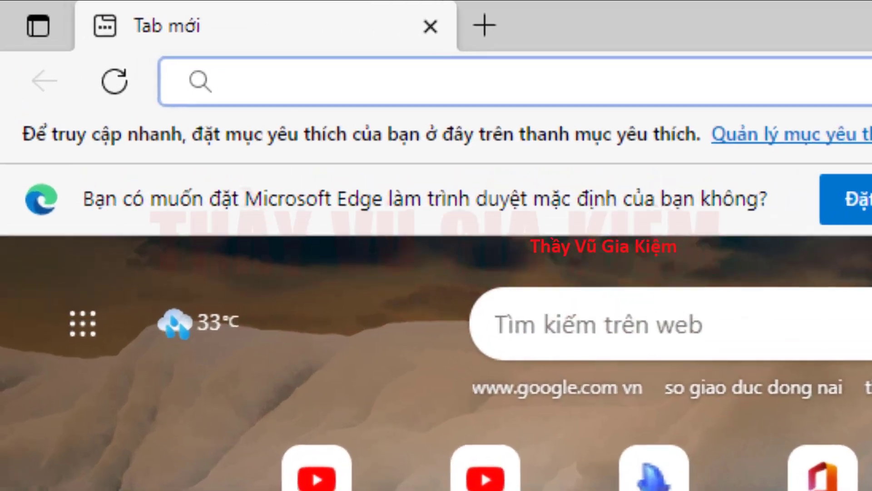
{"action": "left_click", "coordinate": [262, 192]}
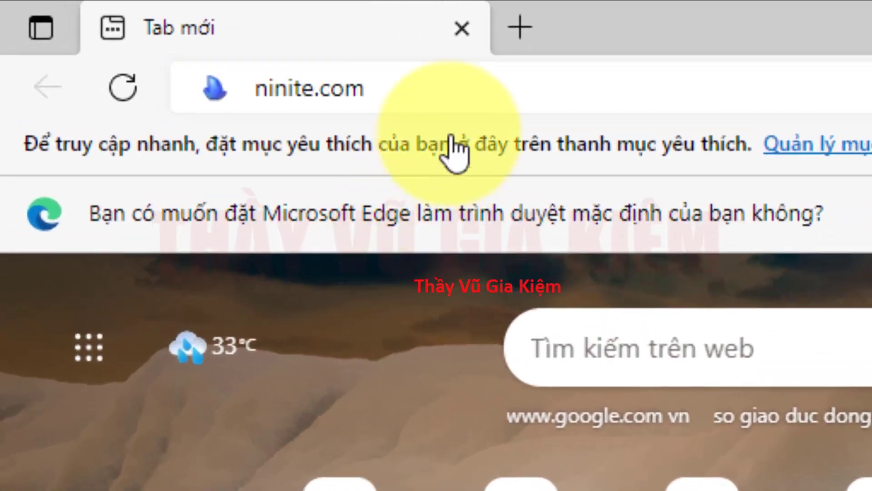
{"action": "left_click", "coordinate": [480, 88]}
{"action": "key", "text": "Return"}
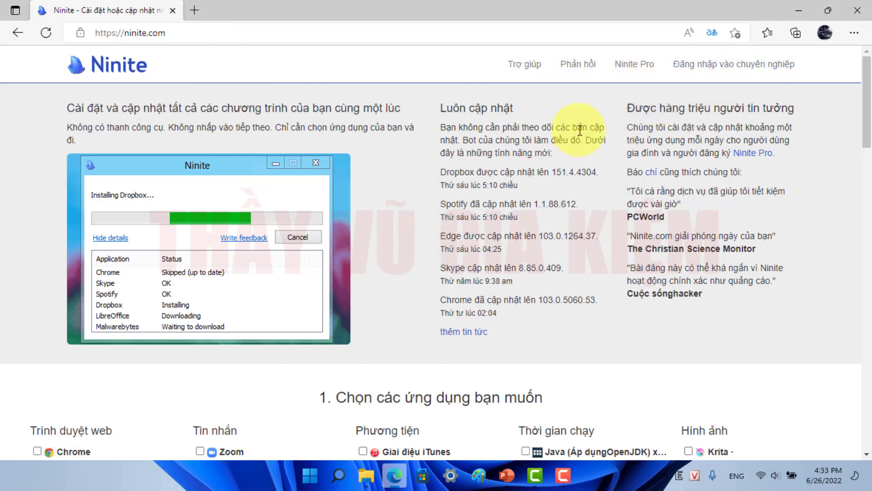
- Select Trình duyệt Firefox, Ca kịch (Opera), Zoom and Trình đọc Foxit in the list of apps to install
{"action": "scroll", "coordinate": [564, 159], "scroll_direction": "down", "scroll_amount": 5}
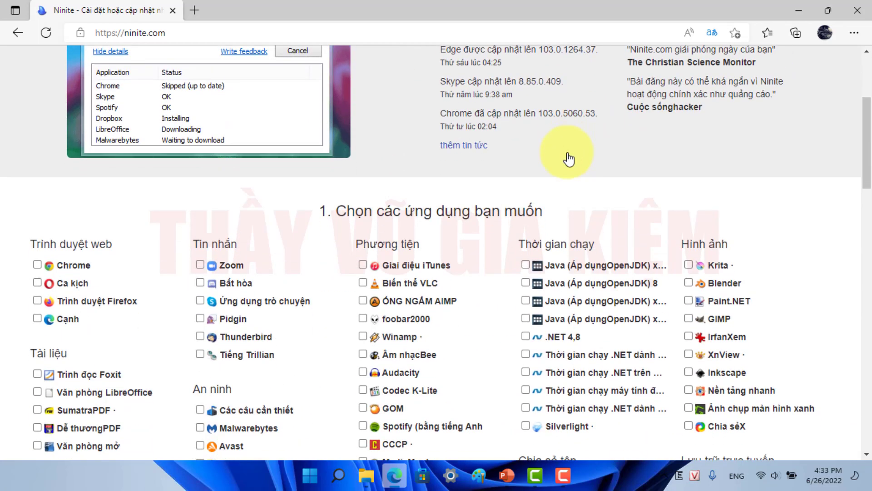
{"action": "scroll", "coordinate": [565, 163], "scroll_direction": "down", "scroll_amount": 1}
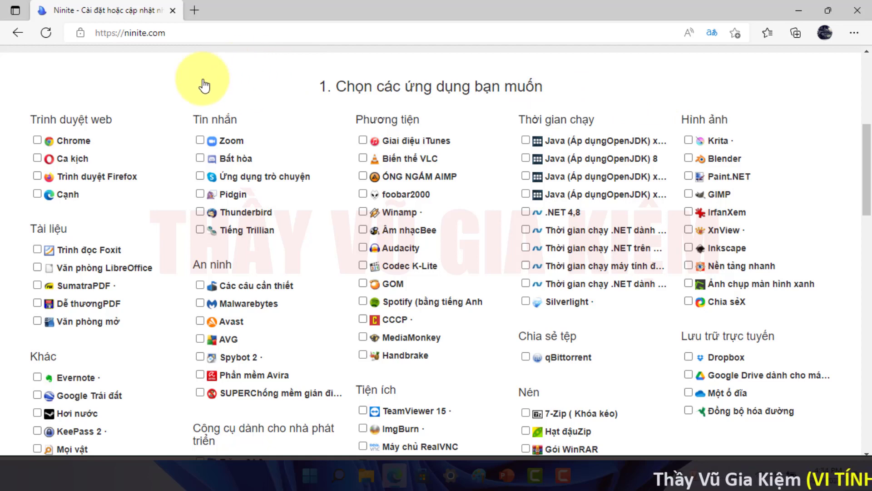
{"action": "left_click", "coordinate": [37, 177]}
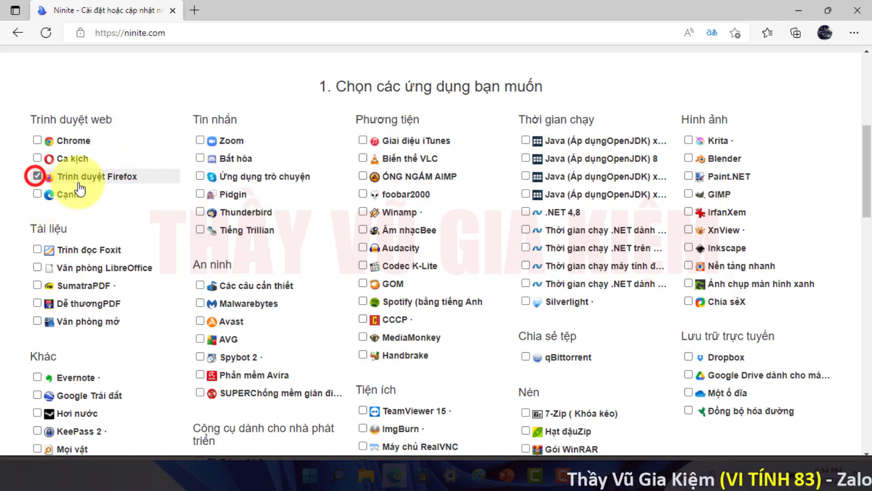
{"action": "left_click", "coordinate": [37, 159]}
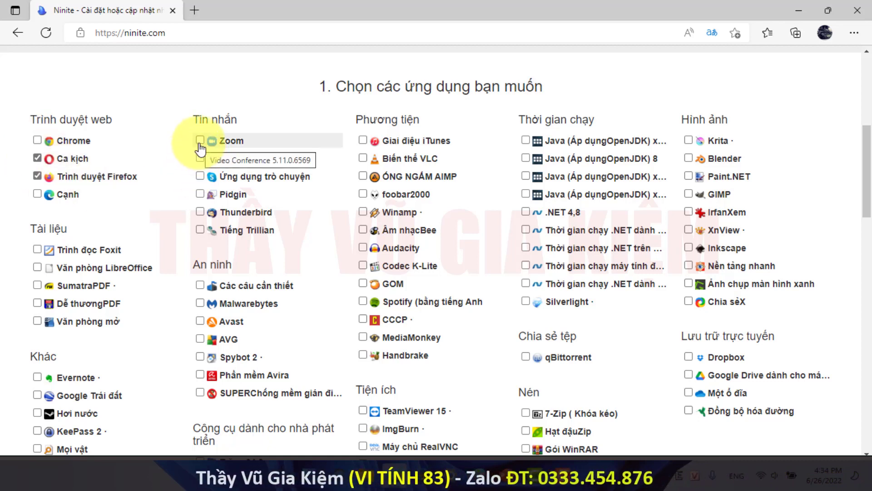
{"action": "left_click", "coordinate": [199, 143]}
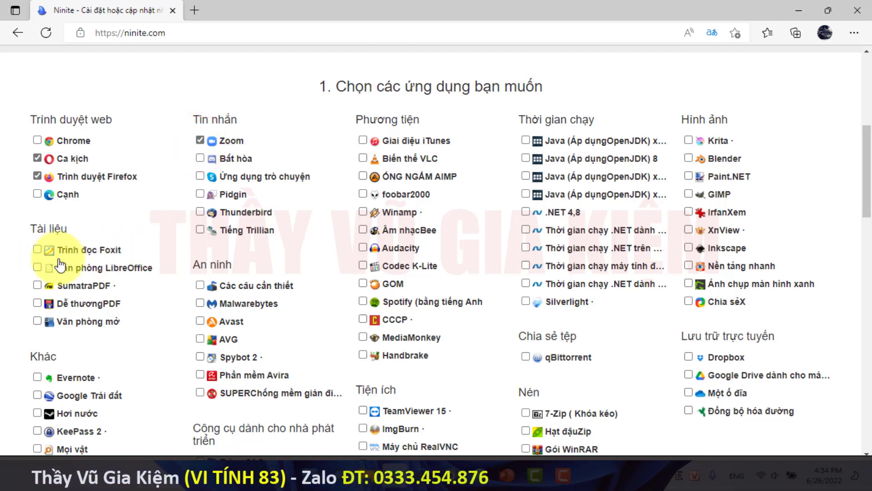
{"action": "left_click", "coordinate": [38, 250]}
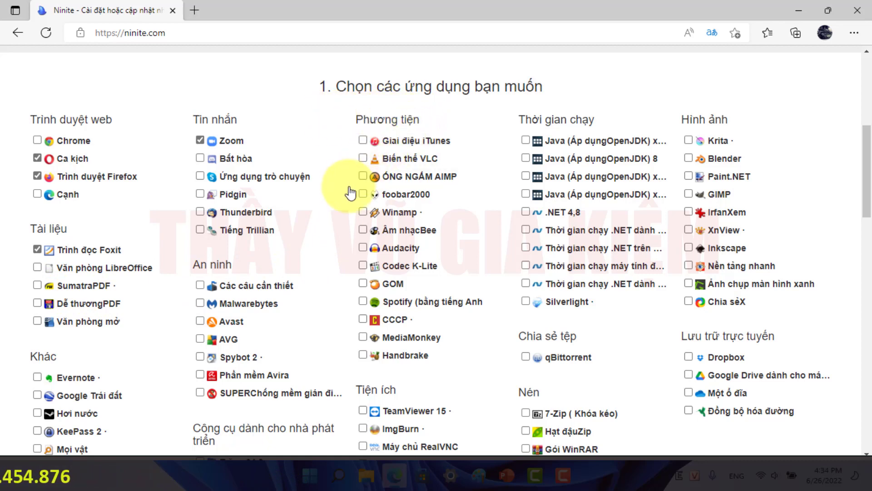
- Select the media apps Biến thể VLC, Codec K-Lite, Audacity and Giai điệu iTunes, plus the image viewer IrfanXem
{"action": "left_click", "coordinate": [362, 159]}
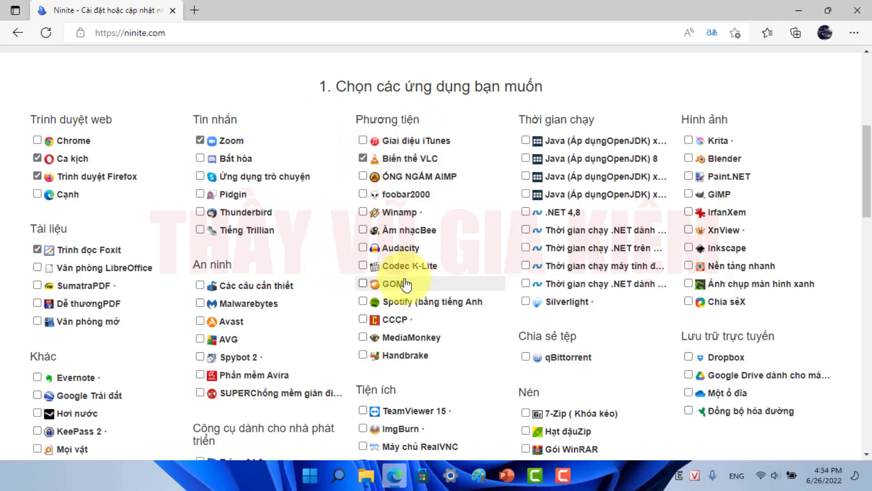
{"action": "left_click", "coordinate": [371, 266]}
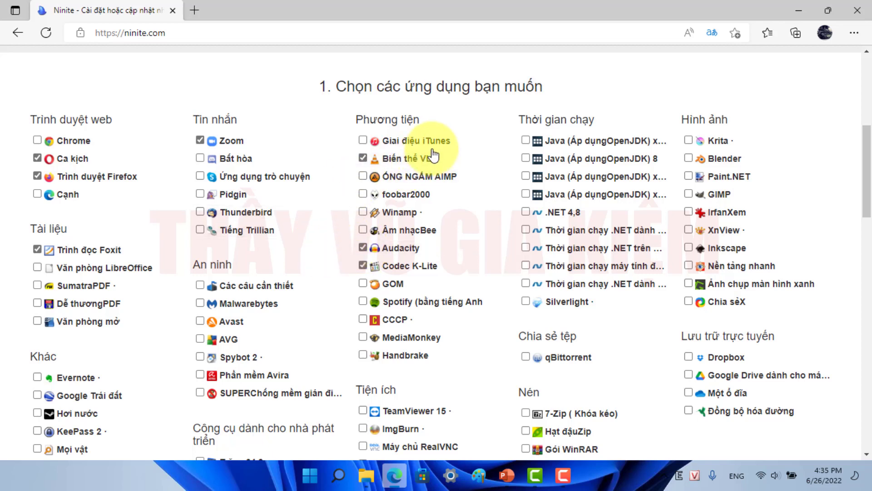
{"action": "left_click", "coordinate": [362, 142]}
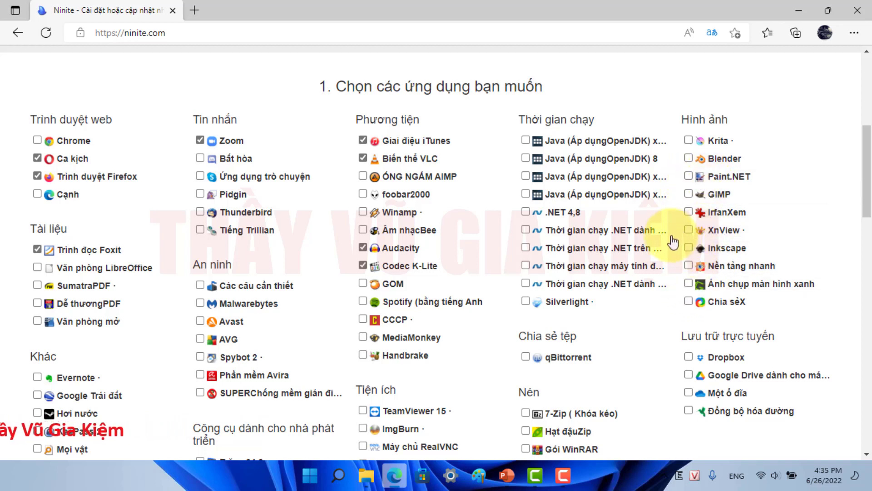
{"action": "left_click", "coordinate": [688, 212]}
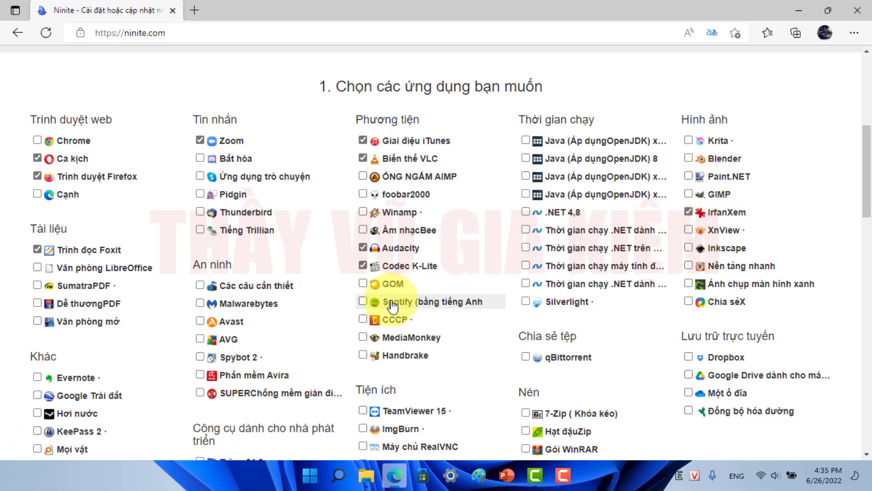
- Select TeamViewer 15 under utilities and 7-Zip under compression, leaving Gói WinRAR unselected
{"action": "scroll", "coordinate": [347, 300], "scroll_direction": "down", "scroll_amount": 1}
{"action": "scroll", "coordinate": [345, 265], "scroll_direction": "down", "scroll_amount": 1}
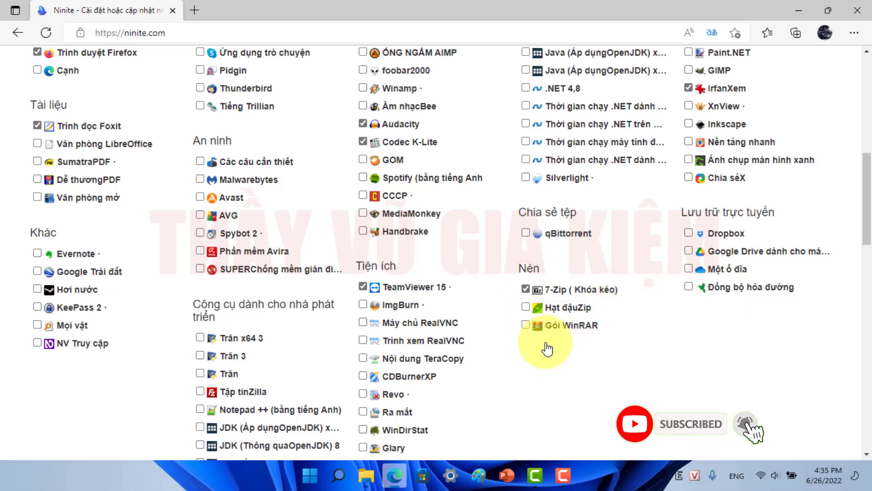
{"action": "left_click", "coordinate": [525, 326]}
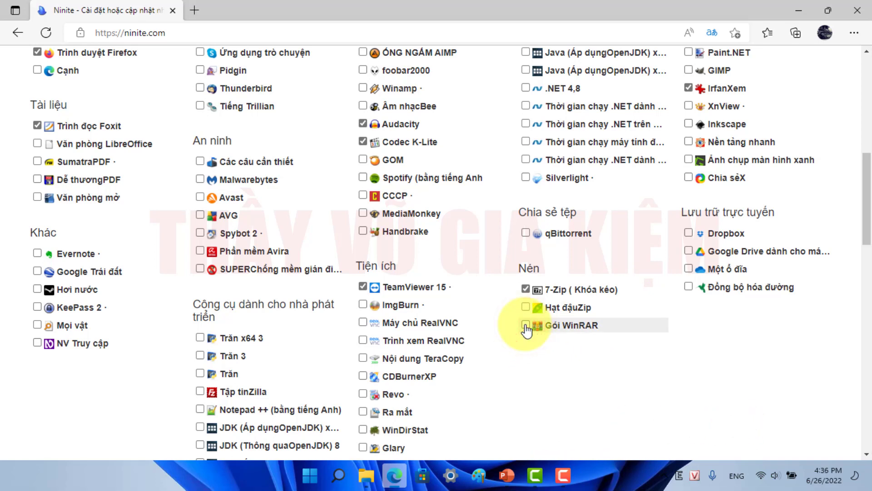
- Review the selected apps and download the custom Ninite installer for them
{"action": "scroll", "coordinate": [763, 170], "scroll_direction": "up", "scroll_amount": 3}
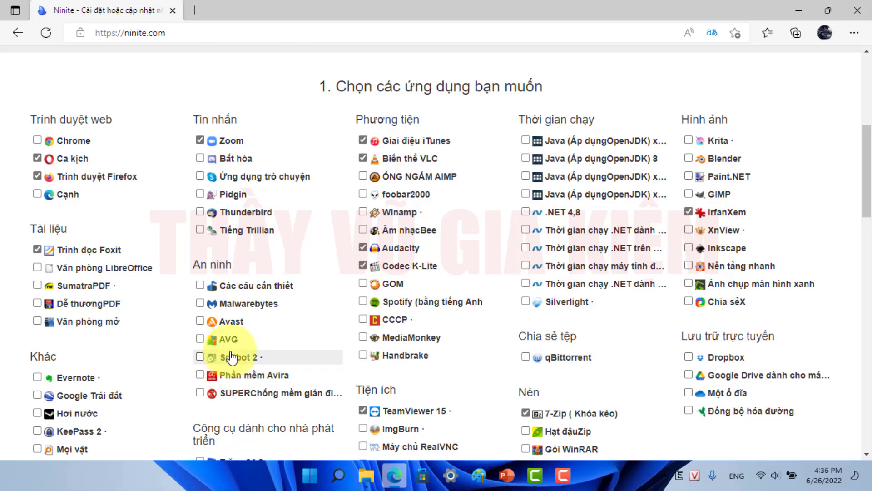
{"action": "scroll", "coordinate": [537, 331], "scroll_direction": "down", "scroll_amount": 1}
{"action": "scroll", "coordinate": [537, 331], "scroll_direction": "down", "scroll_amount": 3}
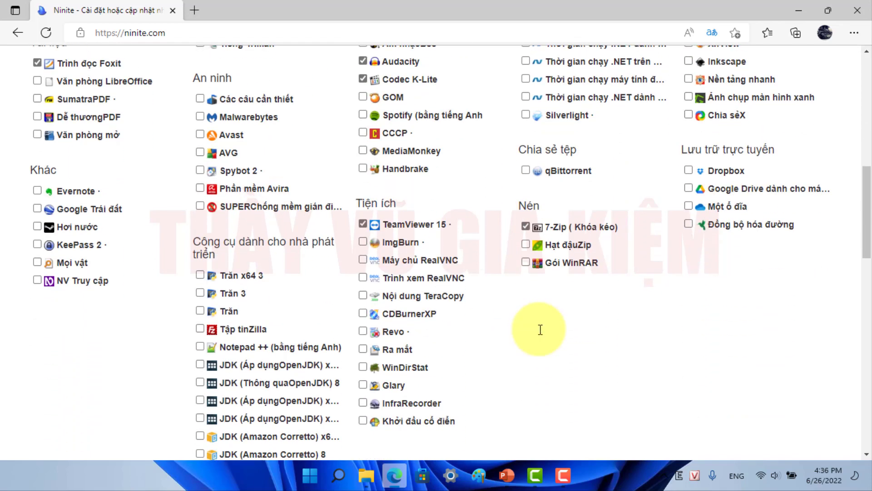
{"action": "scroll", "coordinate": [539, 329], "scroll_direction": "up", "scroll_amount": 6}
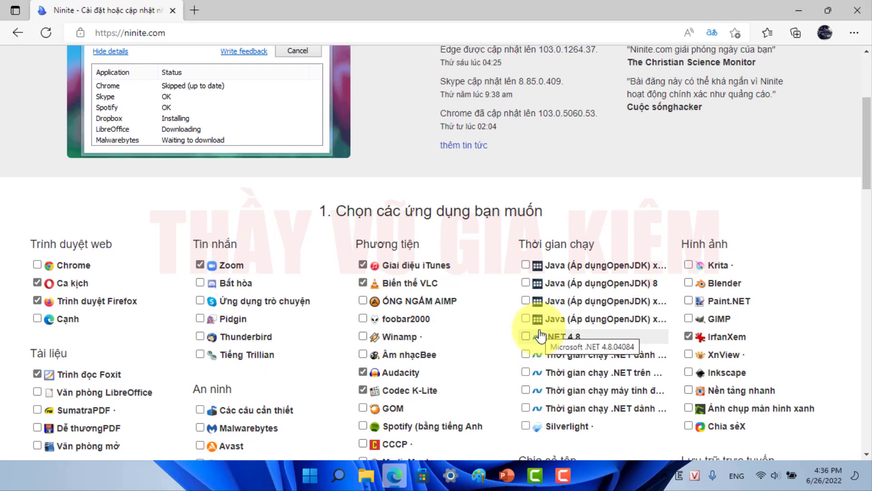
{"action": "scroll", "coordinate": [540, 335], "scroll_direction": "down", "scroll_amount": 3}
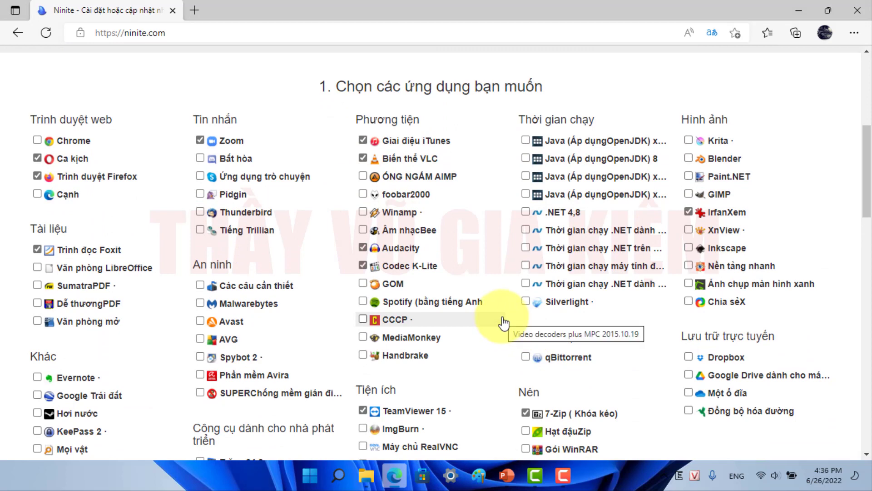
{"action": "scroll", "coordinate": [503, 324], "scroll_direction": "down", "scroll_amount": 11}
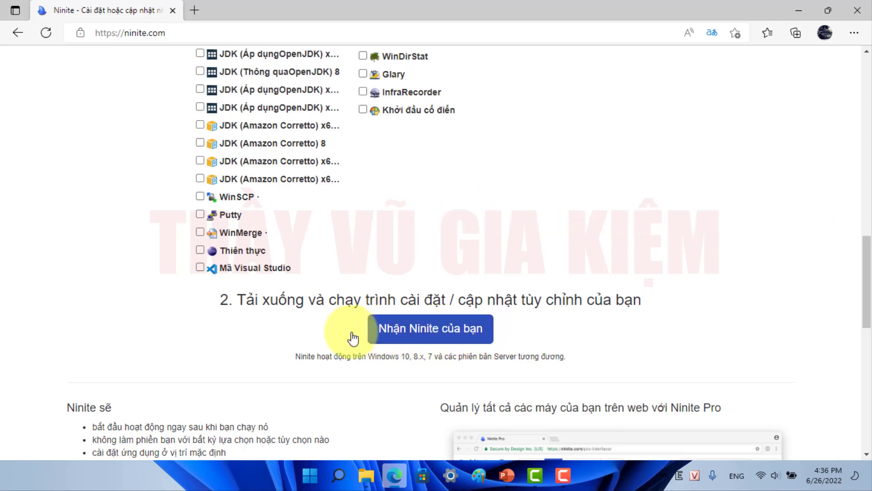
{"action": "left_click", "coordinate": [431, 344]}
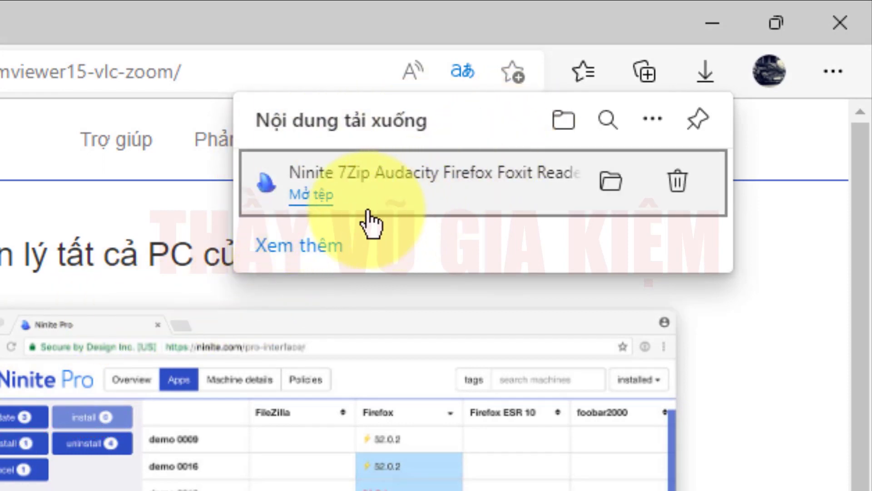
- Run the downloaded Ninite installer and show its per-application installation details with the browser out of the way
{"action": "left_click", "coordinate": [309, 196]}
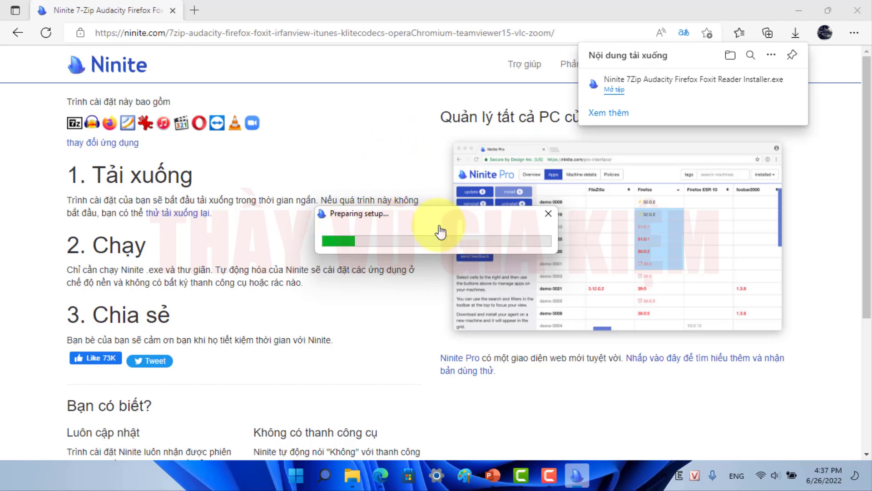
{"action": "left_click", "coordinate": [807, 14]}
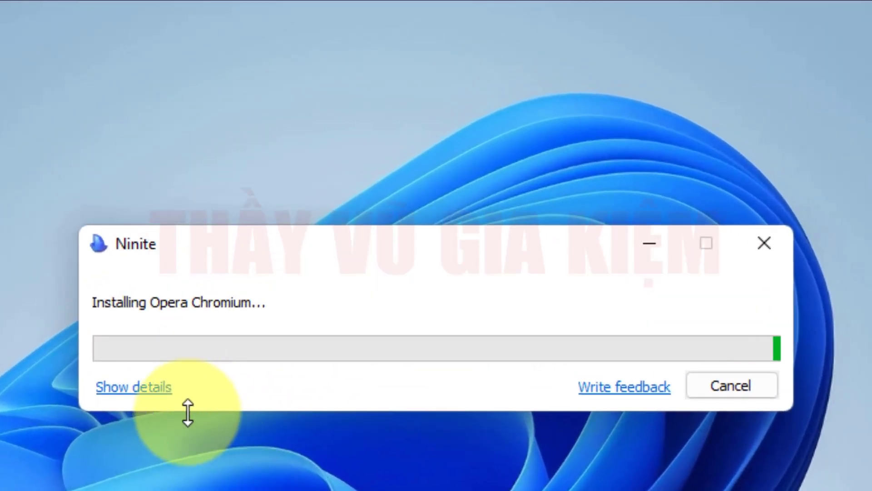
{"action": "left_click", "coordinate": [129, 387]}
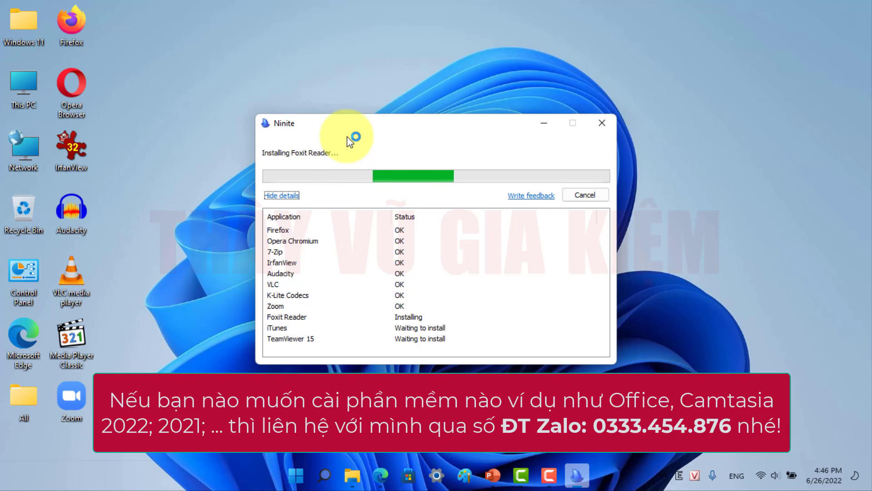
- Check each application's installation status and the new desktop shortcuts, and close the finished Ninite installer
{"action": "left_click", "coordinate": [668, 309]}
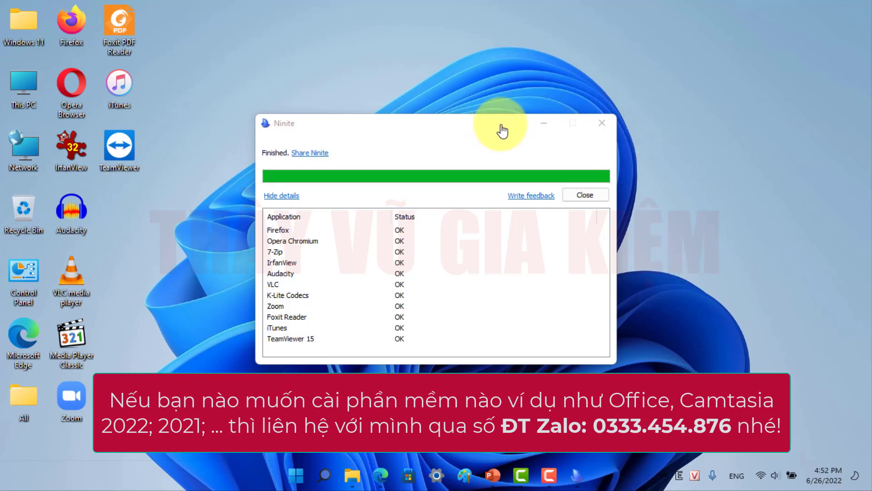
{"action": "left_click", "coordinate": [457, 131]}
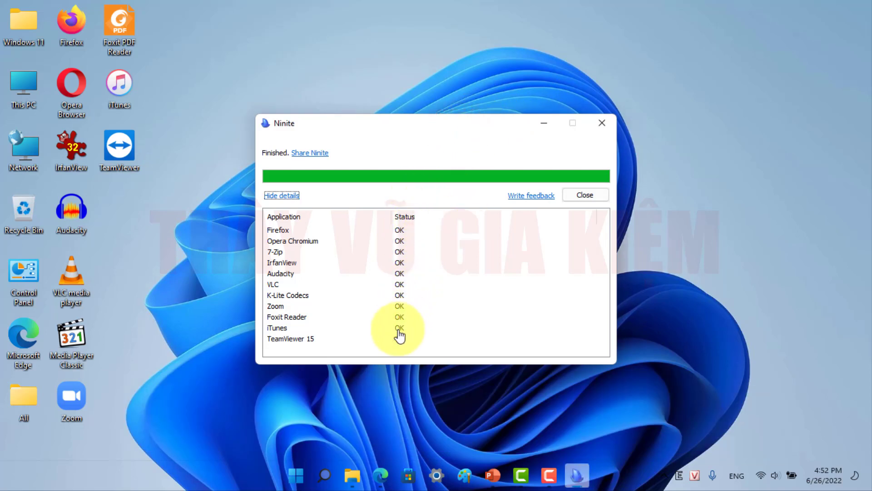
{"action": "left_click", "coordinate": [177, 12]}
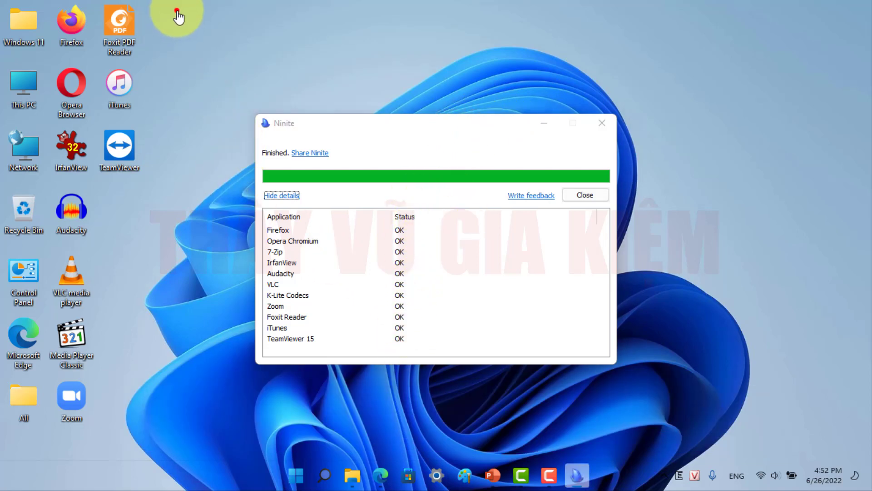
{"action": "left_click_drag", "start_coordinate": [177, 10], "coordinate": [45, 439]}
{"action": "left_click", "coordinate": [176, 222]}
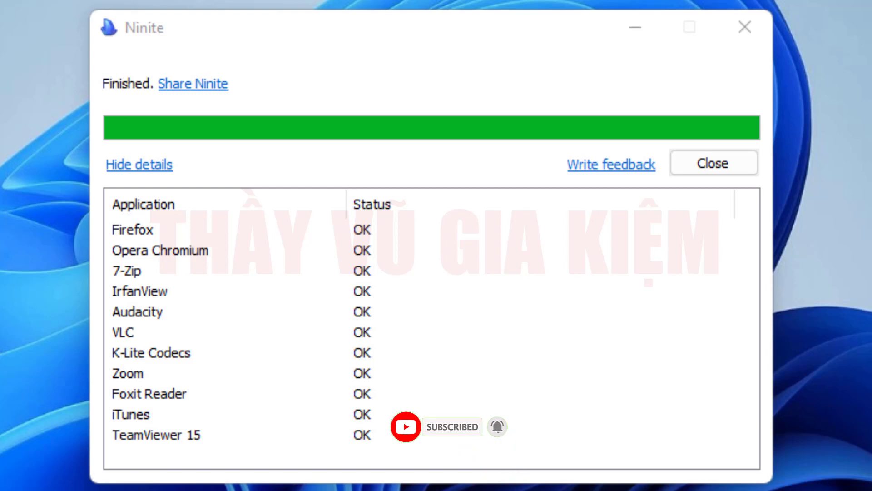
{"action": "left_click", "coordinate": [390, 72]}
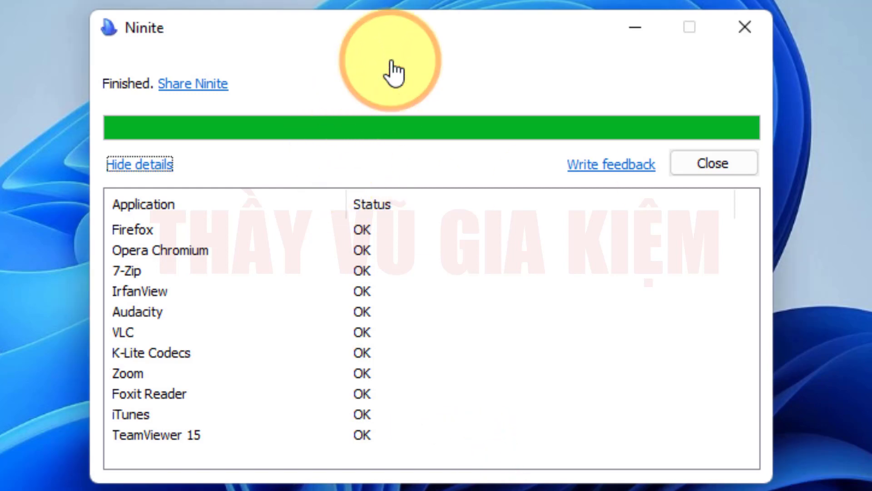
{"action": "left_click", "coordinate": [732, 169]}
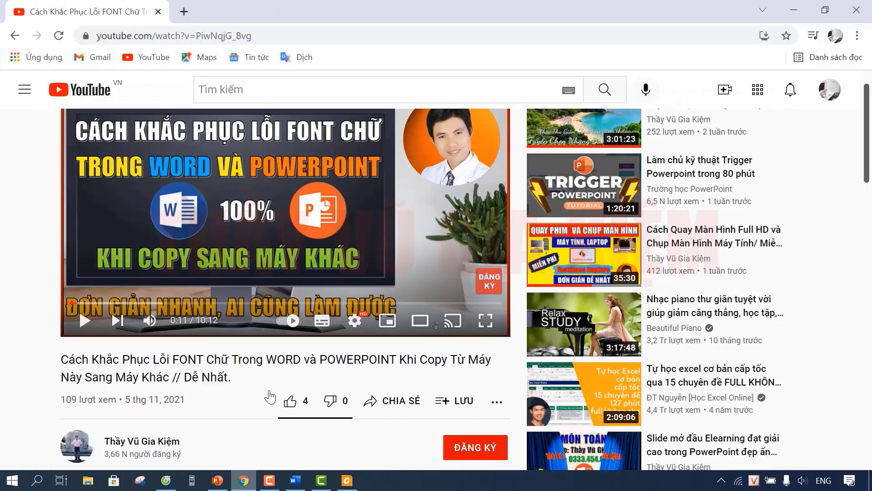
- On the YouTube page, like the video and subscribe to its channel with notifications set to Tất cả
{"action": "left_click", "coordinate": [290, 401]}
{"action": "left_click", "coordinate": [500, 455]}
{"action": "left_click", "coordinate": [497, 454]}
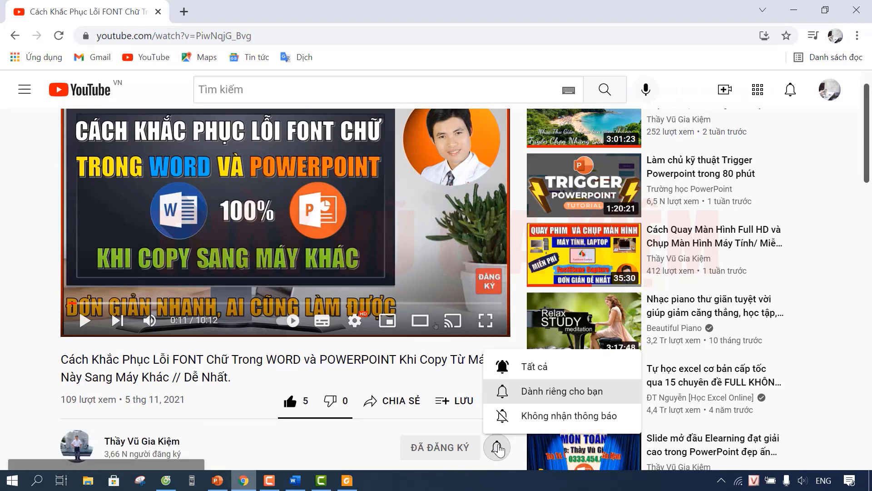
{"action": "left_click", "coordinate": [515, 375]}
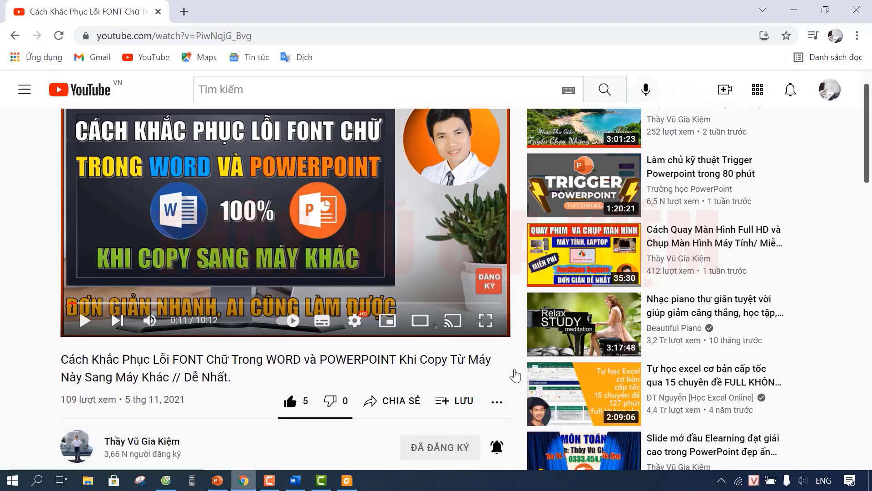